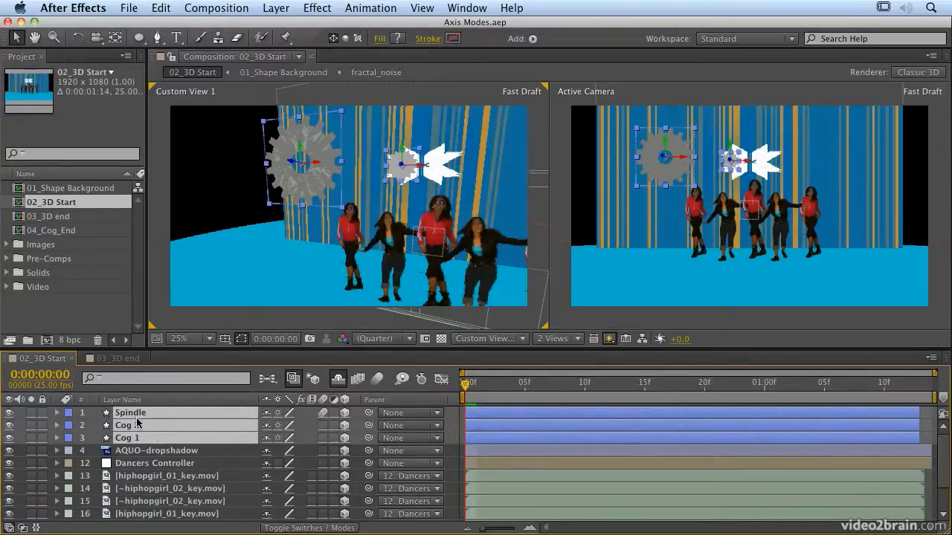
# - Filter the timeline with "orien" to list only the Orientation properties of the Spindle, Cog 2 and Cog 1 layers
pyautogui.press('r')
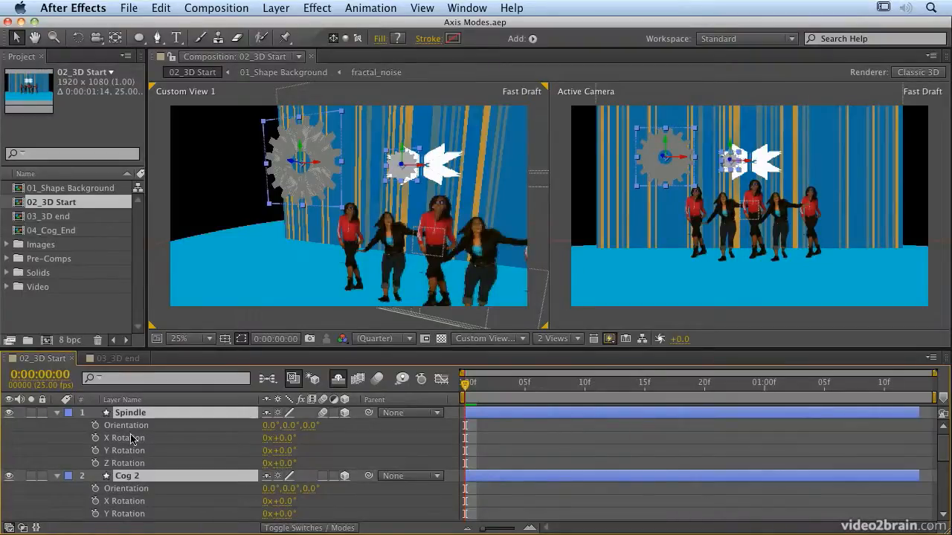
pyautogui.press('r')
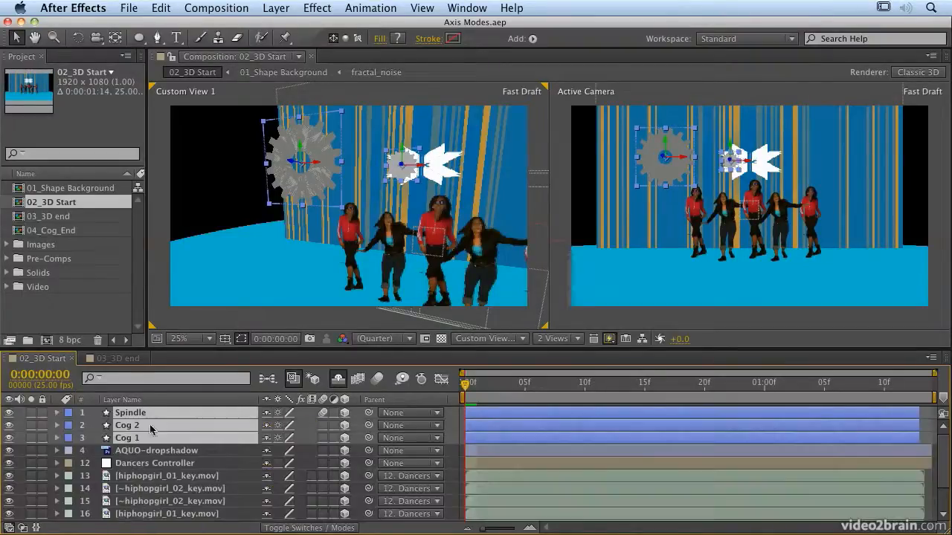
pyautogui.click(121, 380)
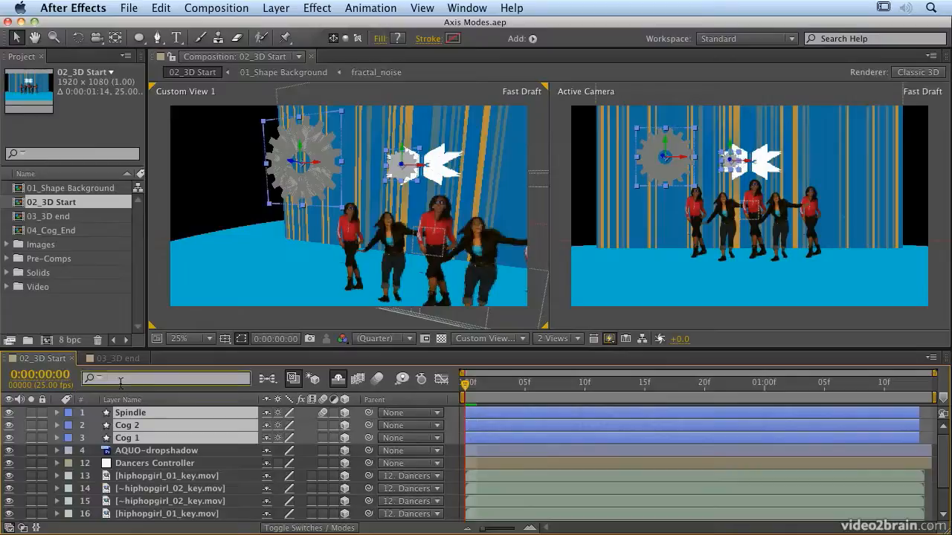
pyautogui.write('orien')
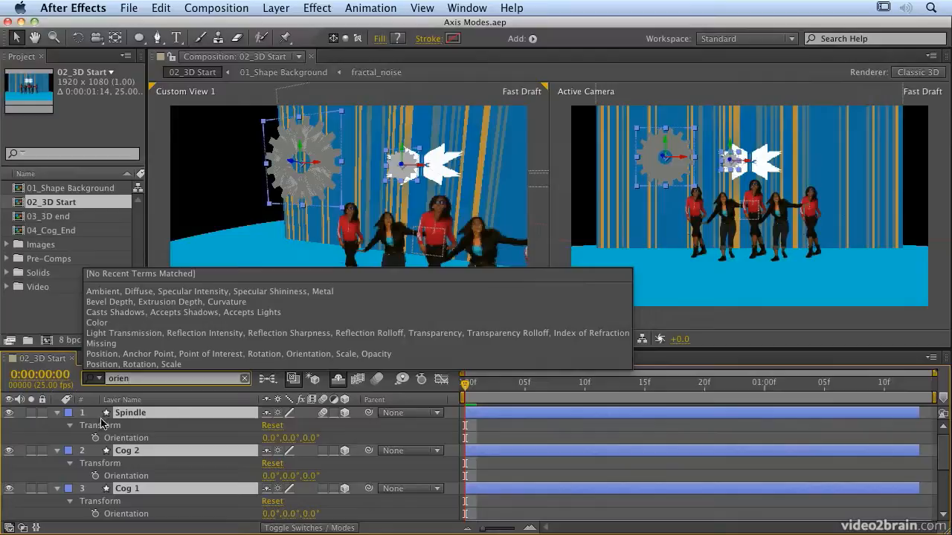
pyautogui.click(59, 431)
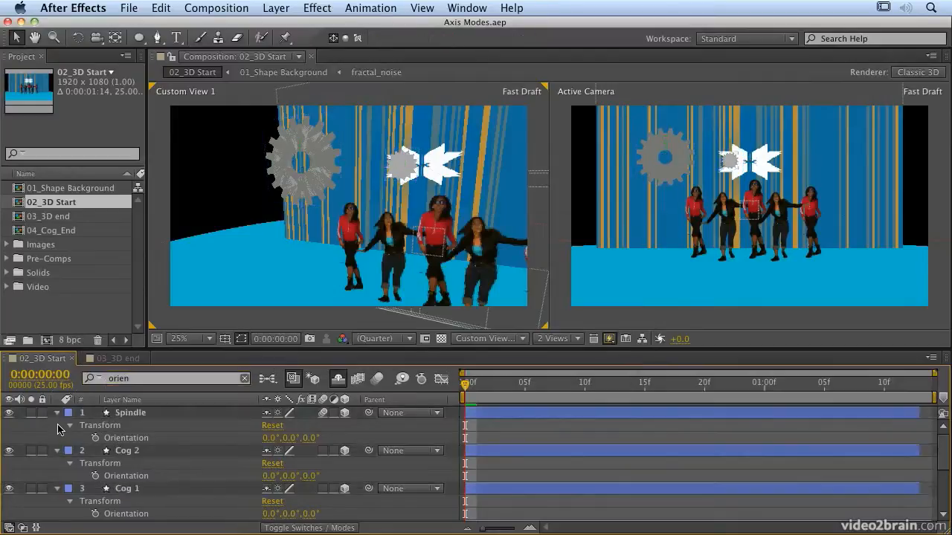
# - Set the X orientation of the Spindle, Cog 2 and Cog 1 layers together to 90°
pyautogui.click(144, 415)
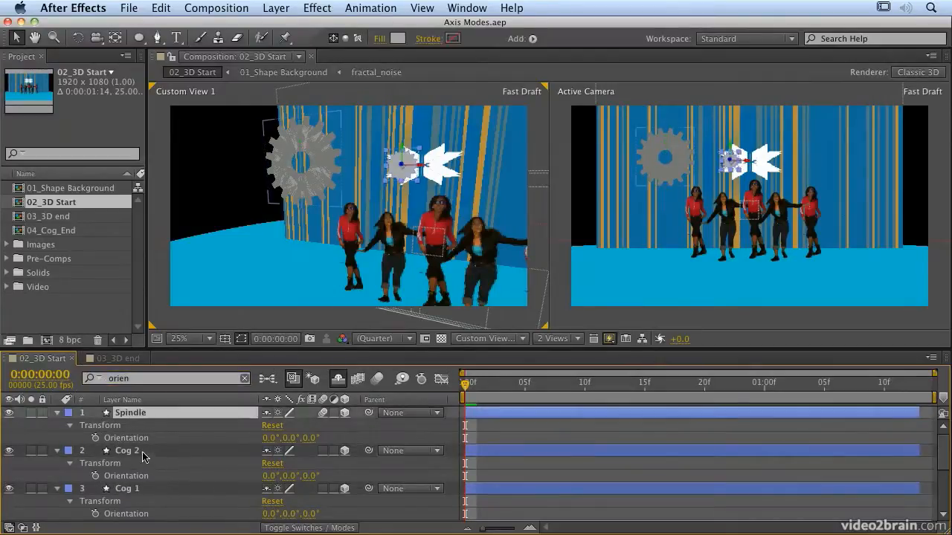
pyautogui.keyDown('shift'); pyautogui.click(143, 453); pyautogui.keyUp('shift')
pyautogui.keyDown('shift'); pyautogui.click(156, 490); pyautogui.keyUp('shift')
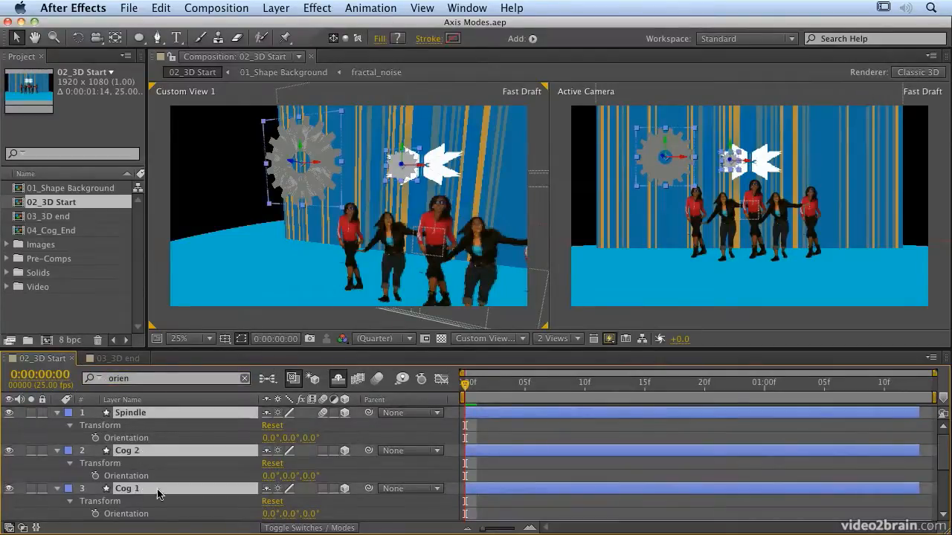
pyautogui.click(269, 437)
pyautogui.write('90')
pyautogui.press('Return')
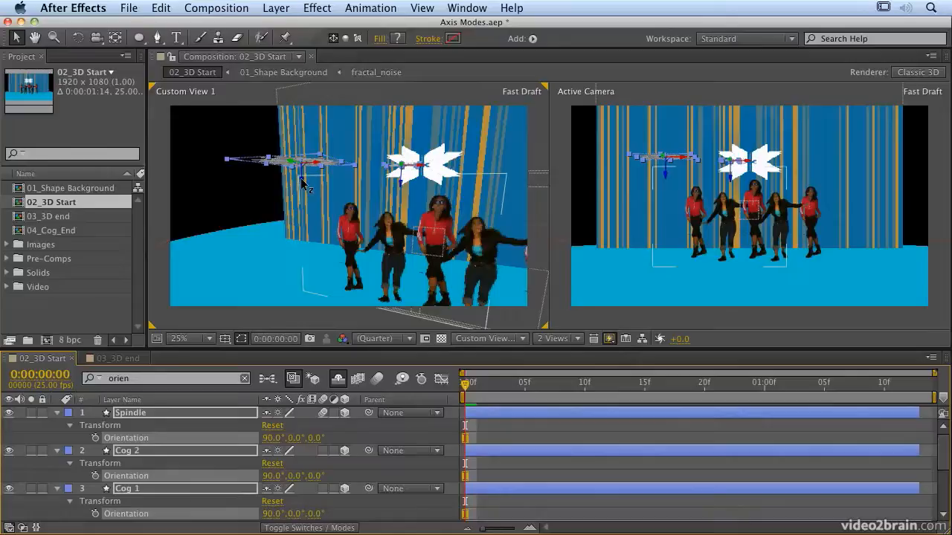
# - In Local Axis Mode, reveal the three layers' Position and lower them along their Z axis to Y about 397 for Spindle and 379 for the cogs
pyautogui.click(334, 39)
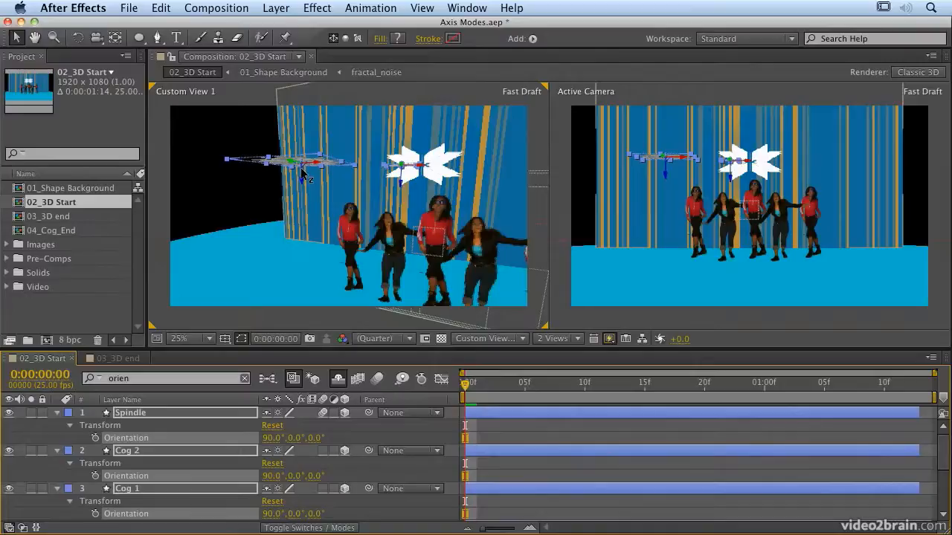
pyautogui.keyDown('shift'); pyautogui.click(208, 413); pyautogui.keyUp('shift')
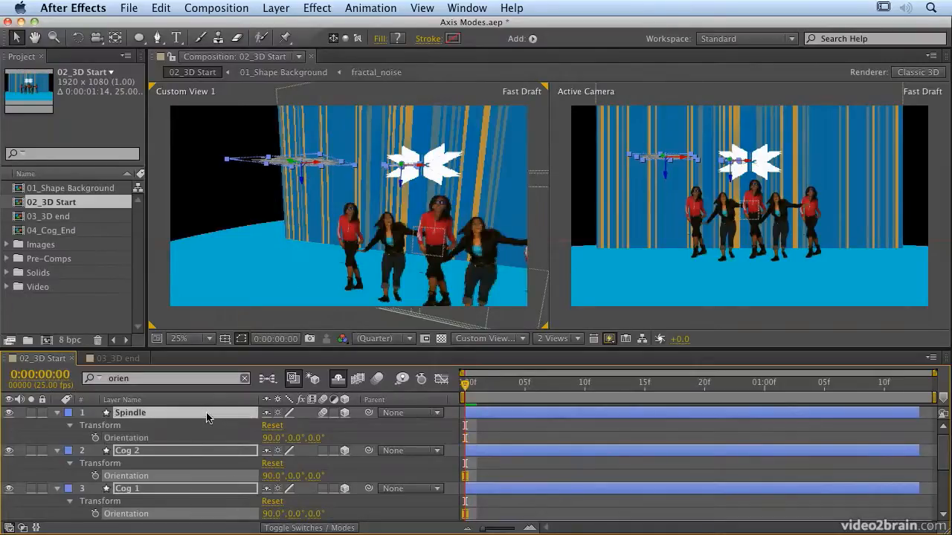
pyautogui.keyDown('shift'); pyautogui.click(201, 451); pyautogui.keyUp('shift')
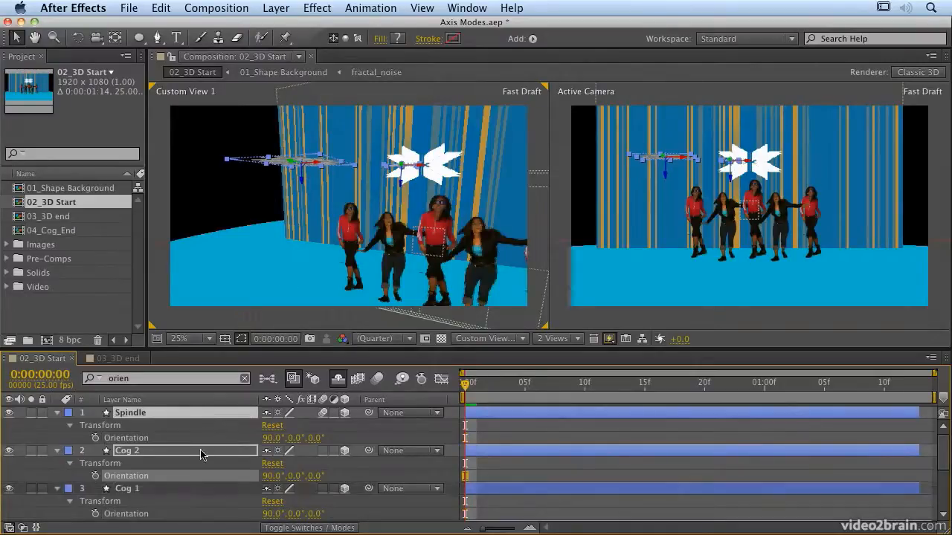
pyautogui.keyDown('shift'); pyautogui.click(190, 494); pyautogui.keyUp('shift')
pyautogui.press('p')
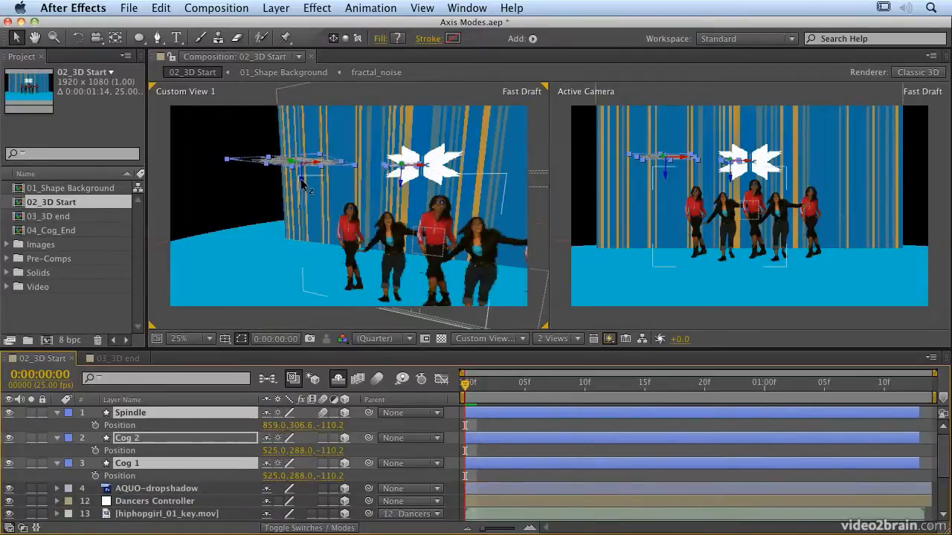
pyautogui.moveTo(301, 181)
pyautogui.mouseDown()
pyautogui.moveTo(301, 223)
pyautogui.moveTo(301, 134)
pyautogui.moveTo(305, 260)
pyautogui.moveTo(300, 113)
pyautogui.moveTo(299, 206)
pyautogui.moveTo(298, 197)
pyautogui.mouseUp()
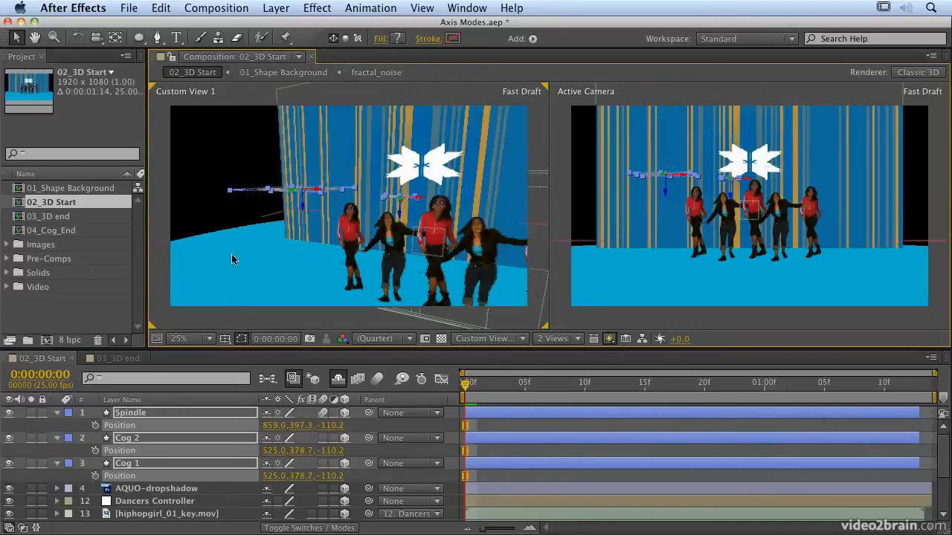
# - Move the three layers down and forward in World Axis Mode and nudge them in View Axis Mode, placing Spindle at about 799, 499, -173
pyautogui.click(345, 39)
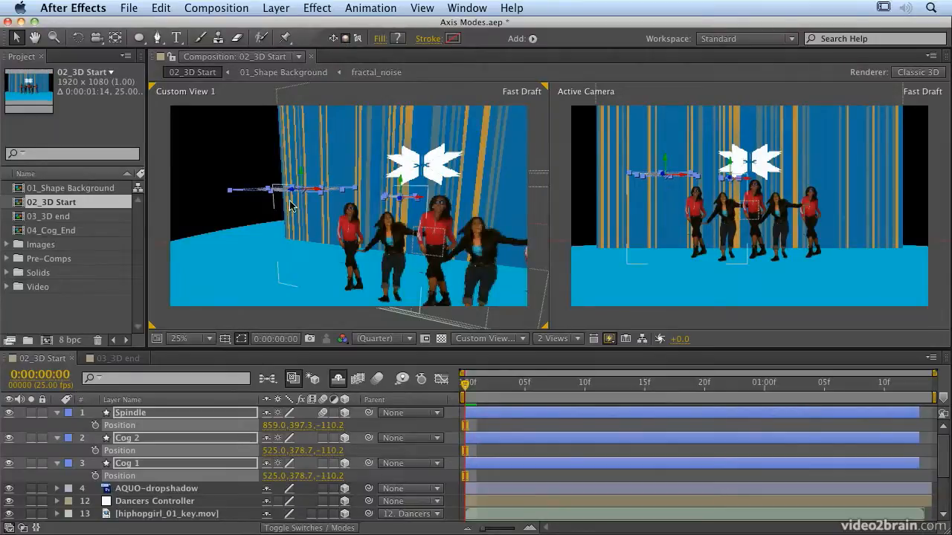
pyautogui.moveTo(300, 177); pyautogui.dragTo(261, 236)
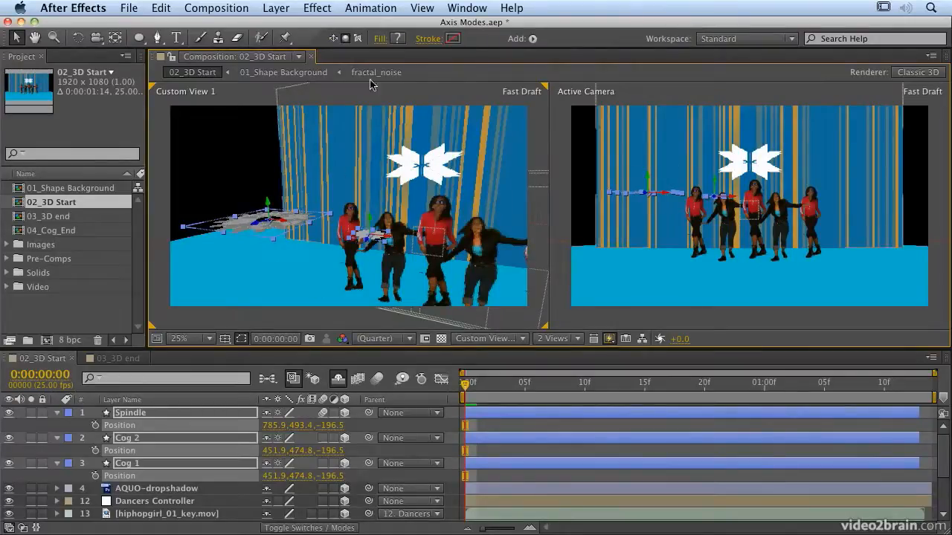
pyautogui.click(358, 38)
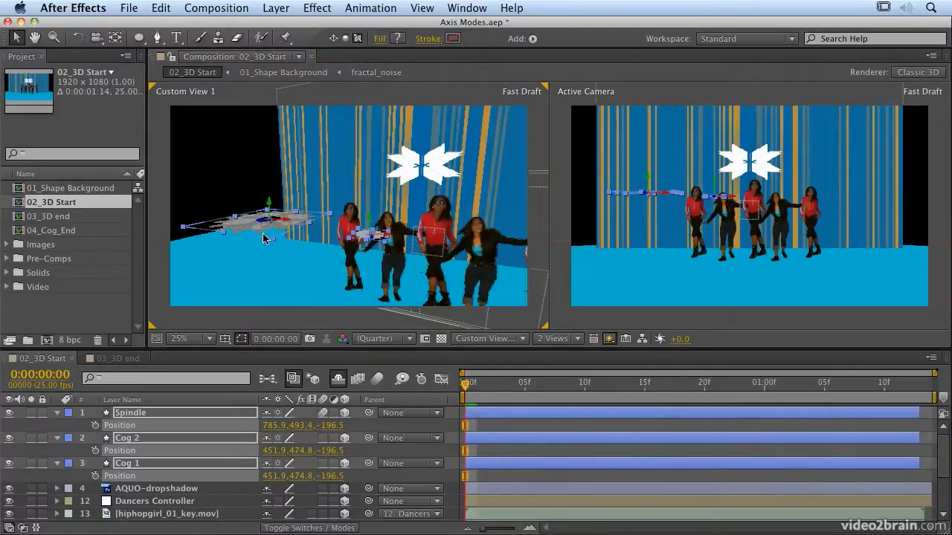
pyautogui.press('c')
pyautogui.moveTo(264, 240); pyautogui.dragTo(292, 237)
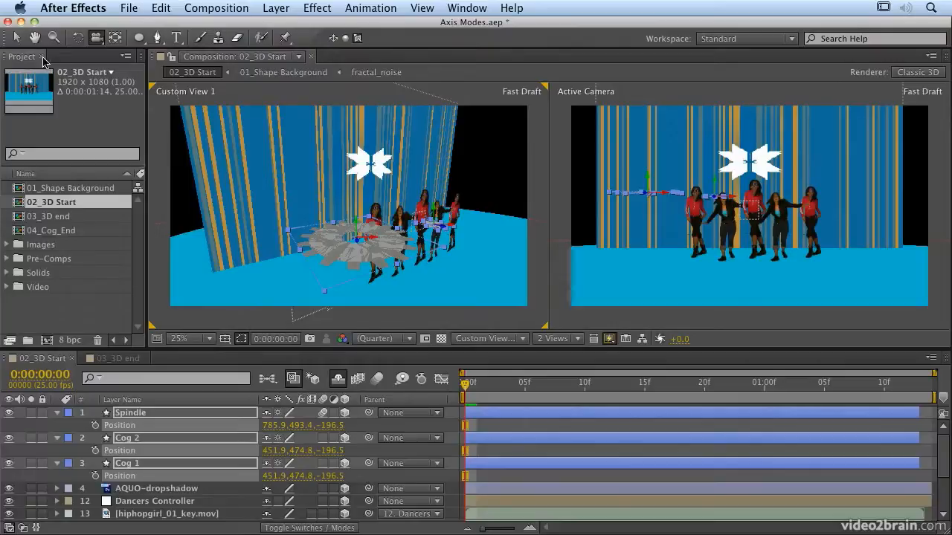
pyautogui.click(16, 37)
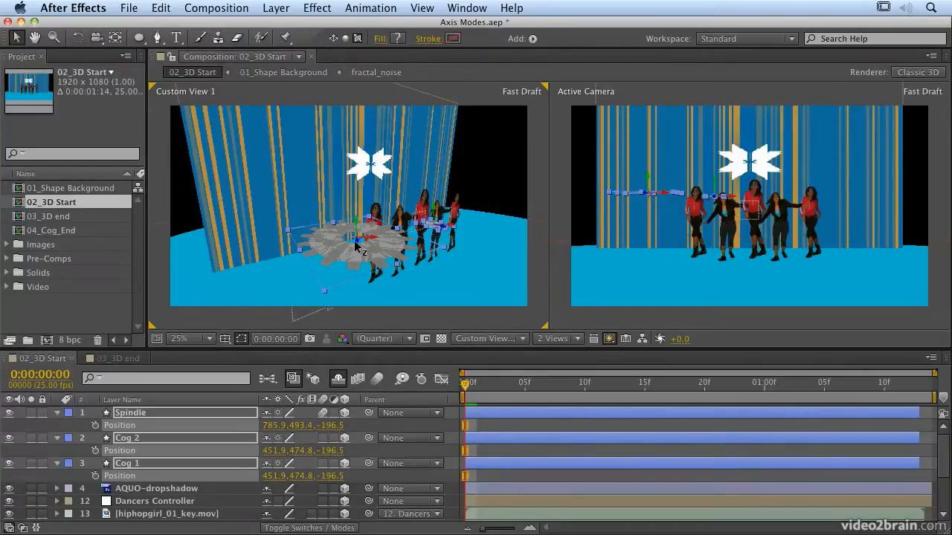
pyautogui.moveTo(361, 247)
pyautogui.mouseDown()
pyautogui.moveTo(361, 271)
pyautogui.moveTo(366, 215)
pyautogui.moveTo(362, 278)
pyautogui.moveTo(364, 221)
pyautogui.moveTo(362, 268)
pyautogui.moveTo(374, 235)
pyautogui.mouseUp()
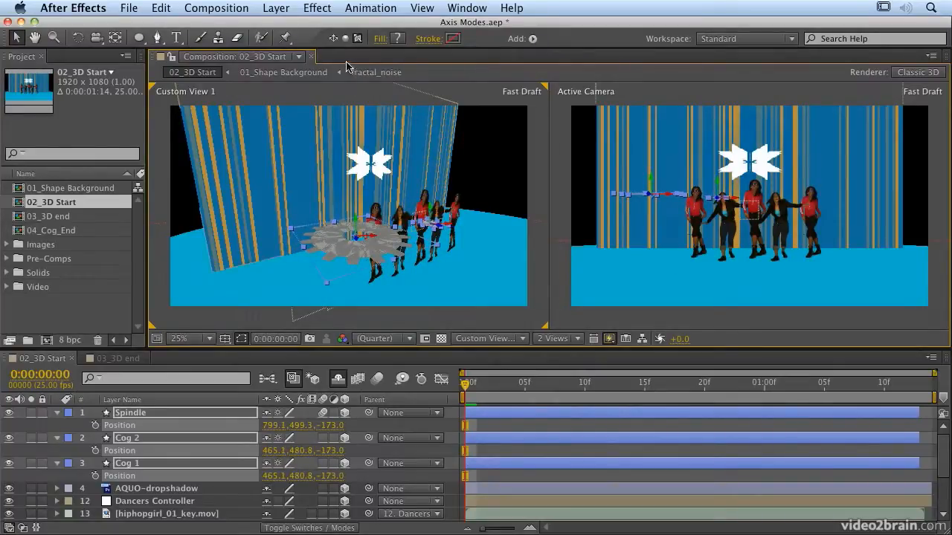
# - In World Axis Mode, move the three layers onto the floor under the dancers, with Spindle at about 1108, 859, 156
pyautogui.click(345, 39)
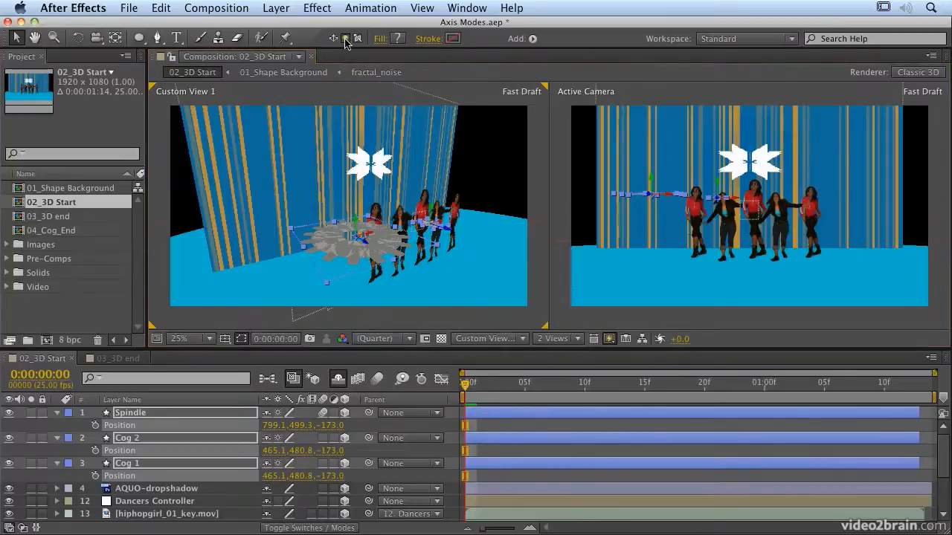
pyautogui.moveTo(355, 223); pyautogui.dragTo(358, 290)
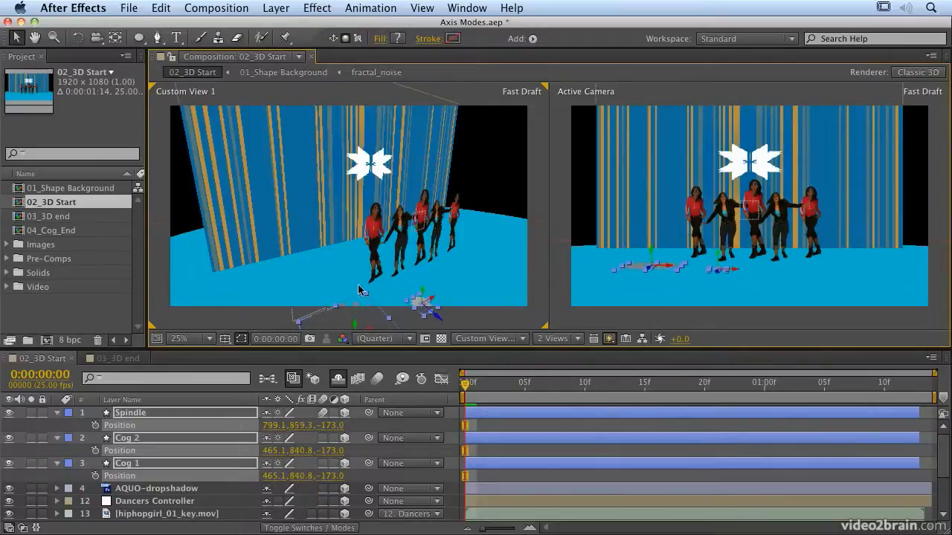
pyautogui.moveTo(439, 322); pyautogui.dragTo(375, 303)
pyautogui.moveTo(337, 279); pyautogui.dragTo(393, 261)
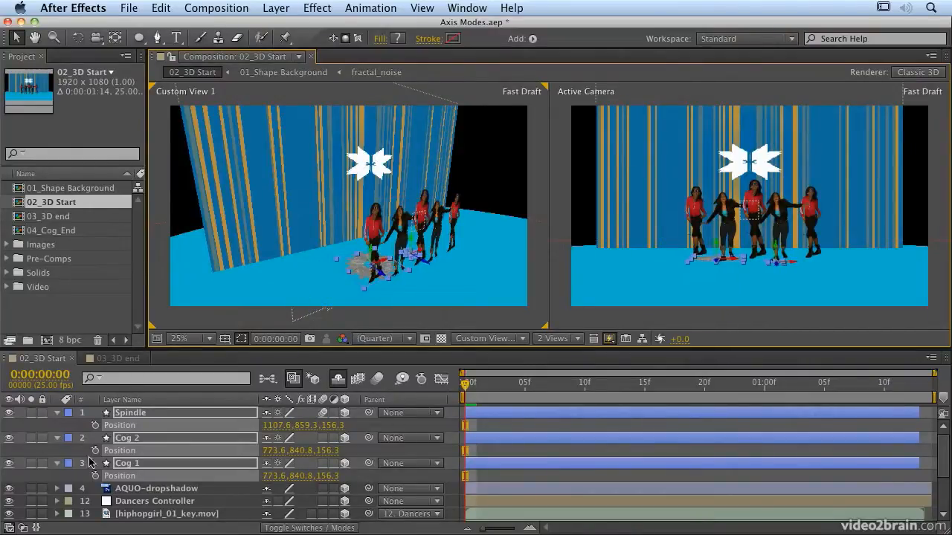
# - Scale the Spindle, Cog 2 and Cog 1 layers together to 204%
pyautogui.press('s')
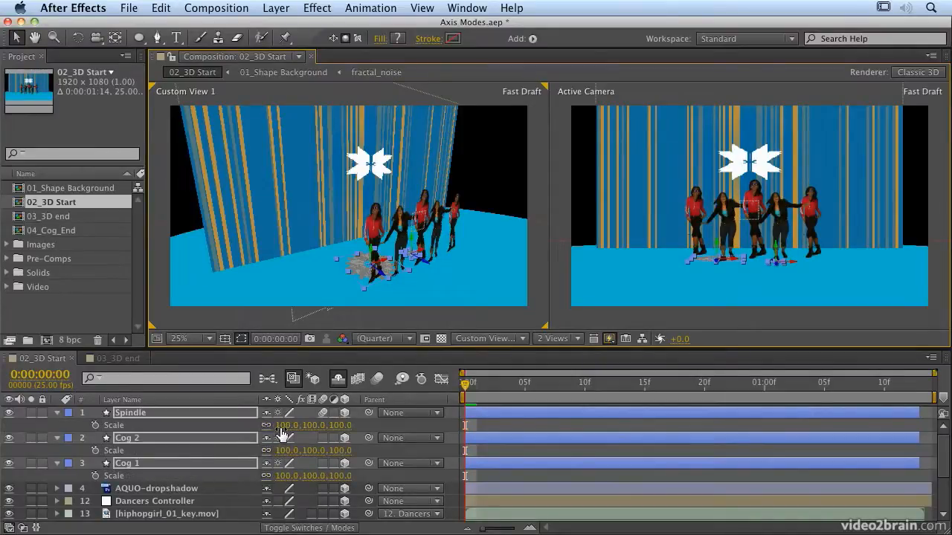
pyautogui.moveTo(283, 425); pyautogui.dragTo(360, 427)
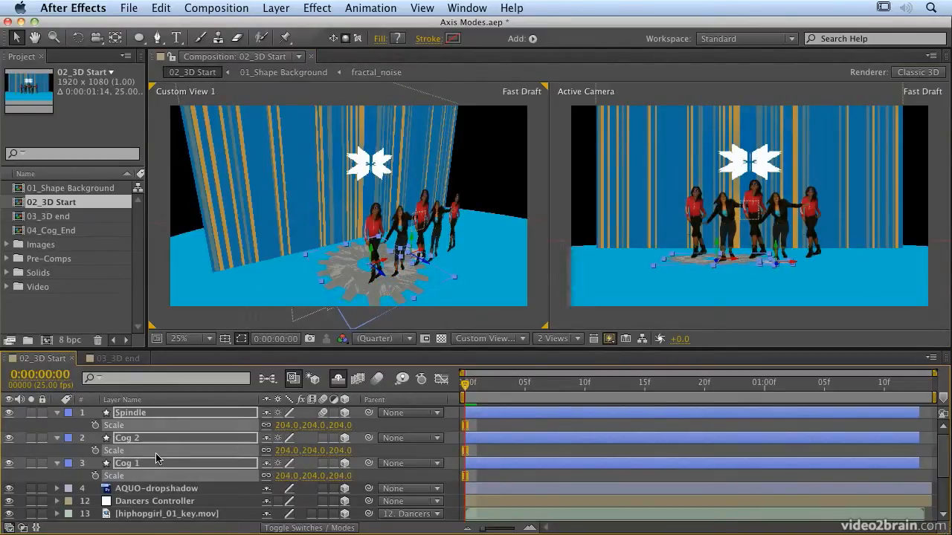
pyautogui.click(73, 454)
# - Move Cog 2 along the X axis to sit beside Cog 1, and solo both cog layers
pyautogui.click(122, 442)
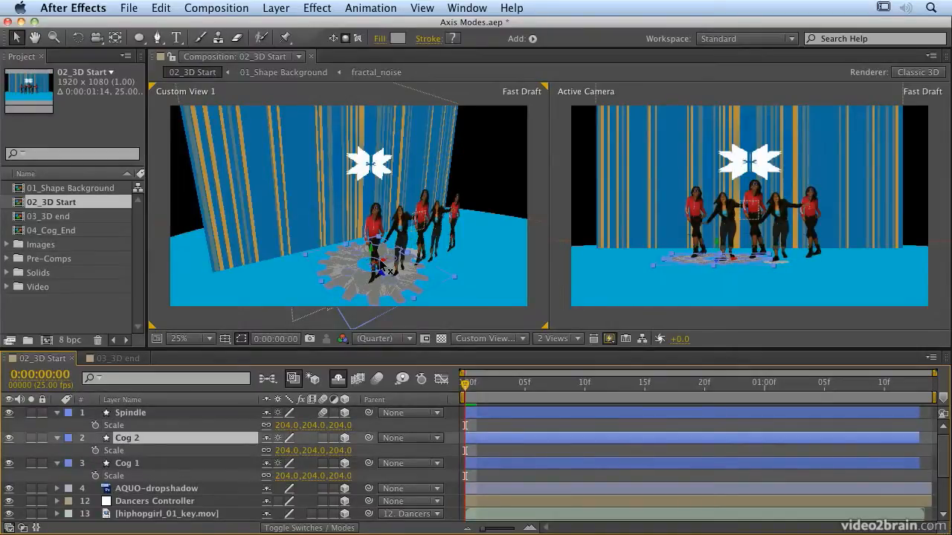
pyautogui.moveTo(383, 264); pyautogui.dragTo(504, 226)
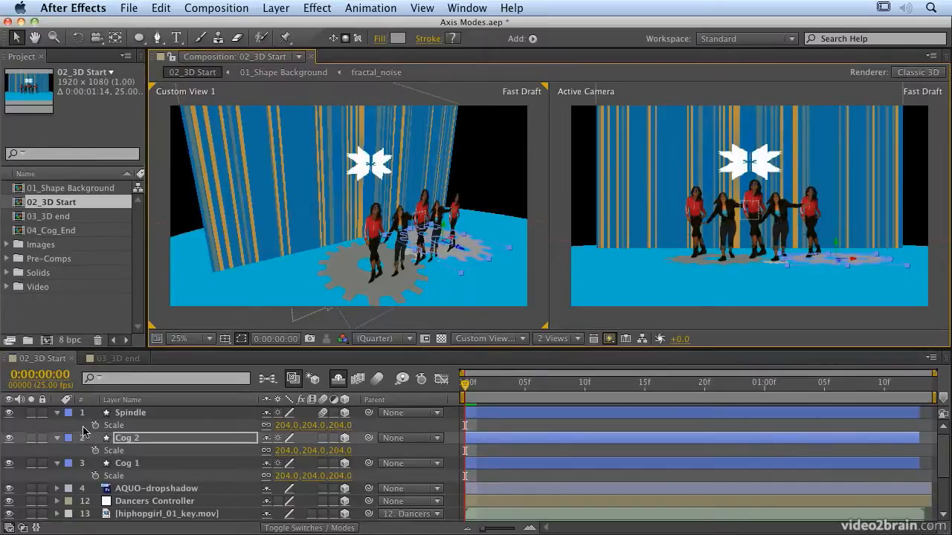
pyautogui.click(31, 438)
pyautogui.click(30, 464)
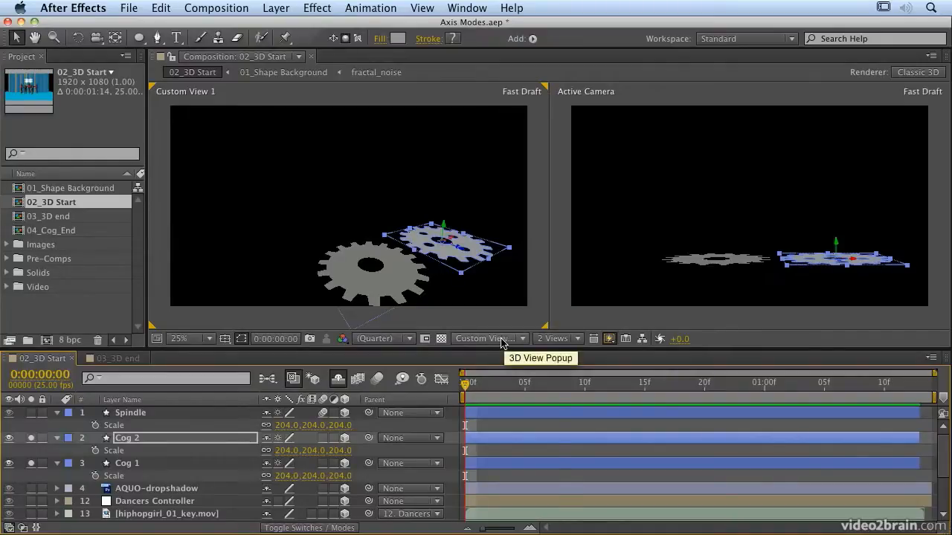
# - In an enlarged Top view, move Cog 2 along the X axis until its teeth slightly overlap those of Cog 1
pyautogui.click(501, 339)
pyautogui.click(480, 346)
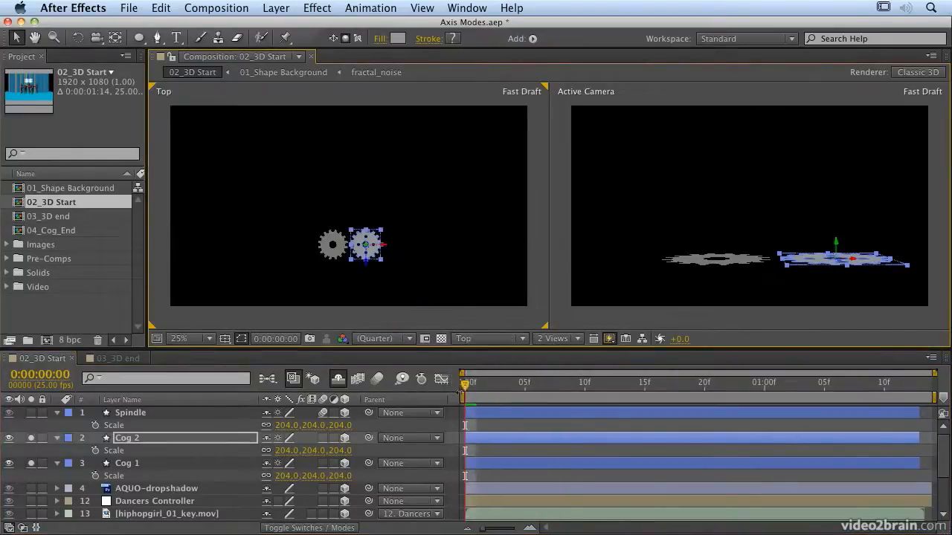
pyautogui.press('c')
pyautogui.press('c')
pyautogui.moveTo(347, 254); pyautogui.dragTo(585, 3)
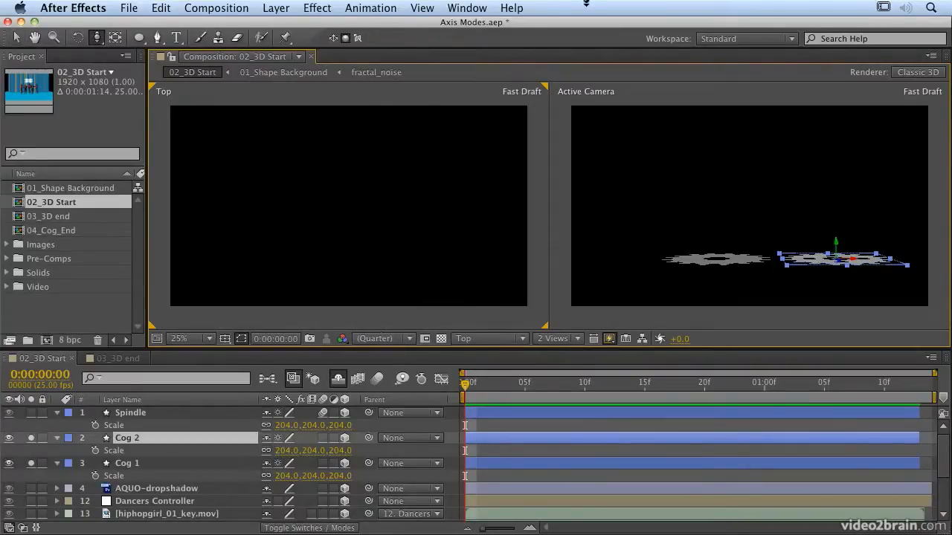
pyautogui.moveTo(462, 263); pyautogui.dragTo(386, 229)
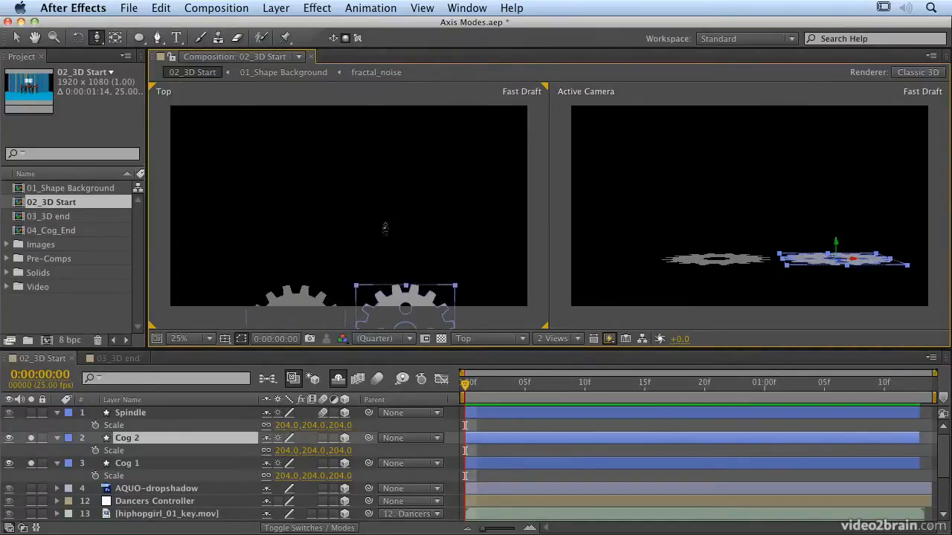
pyautogui.press('c')
pyautogui.moveTo(350, 250); pyautogui.dragTo(356, 126)
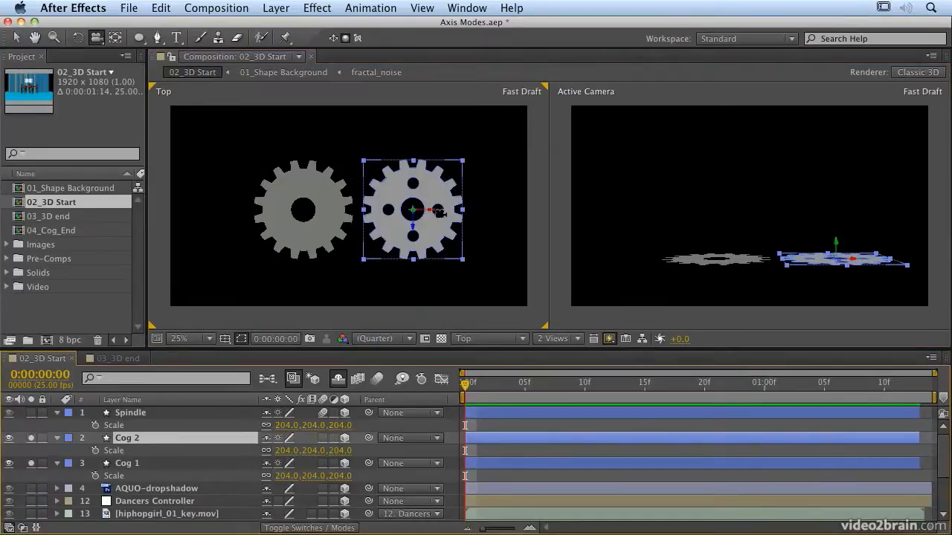
pyautogui.press('v')
pyautogui.moveTo(436, 216); pyautogui.dragTo(415, 212)
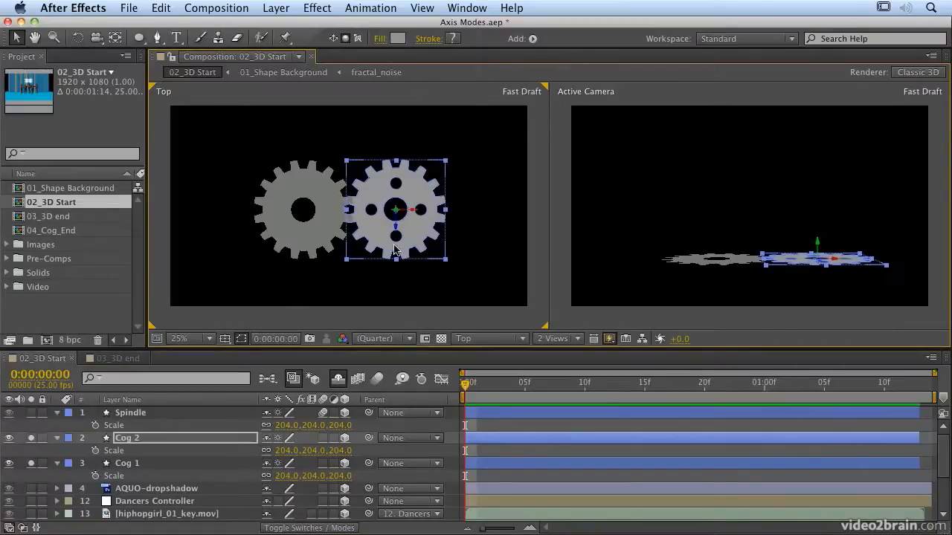
# - Reveal Cog 2's rotation properties and rotate it in the Top view to an orientation of 90, 0, 12° so its teeth mesh with Cog 1
pyautogui.click(133, 440)
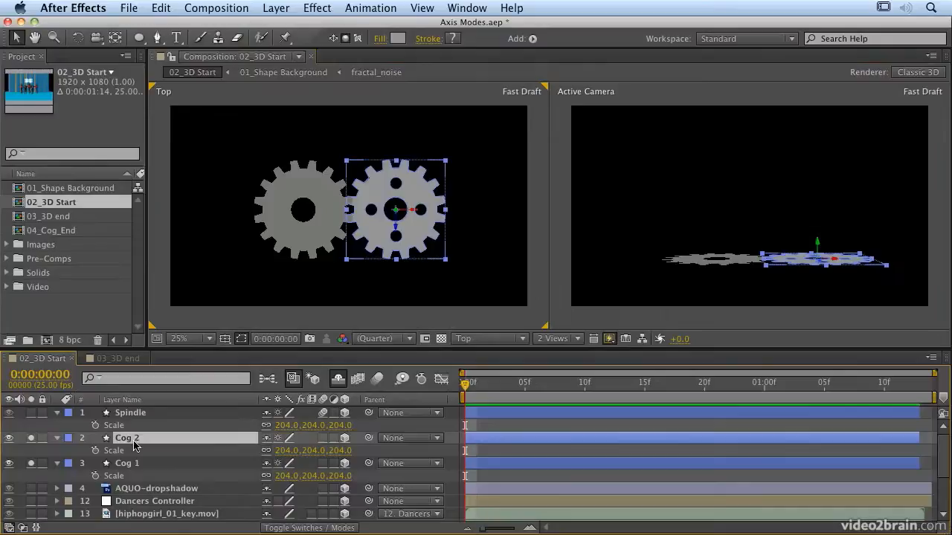
pyautogui.press('r')
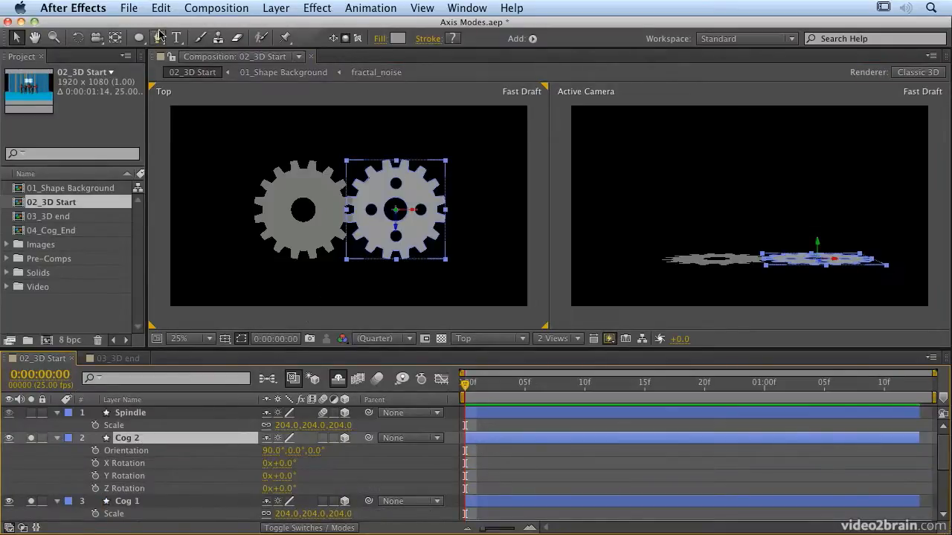
pyautogui.click(77, 37)
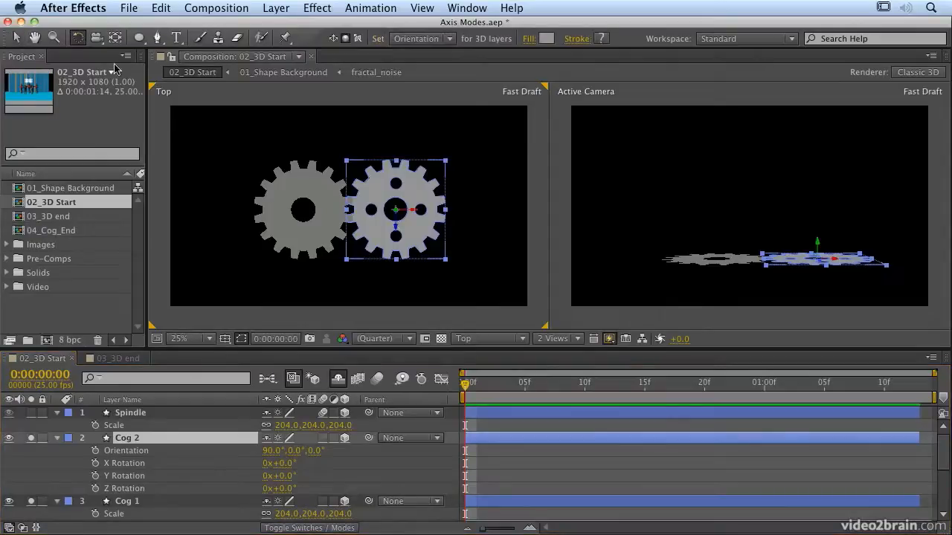
pyautogui.moveTo(397, 211); pyautogui.dragTo(395, 209)
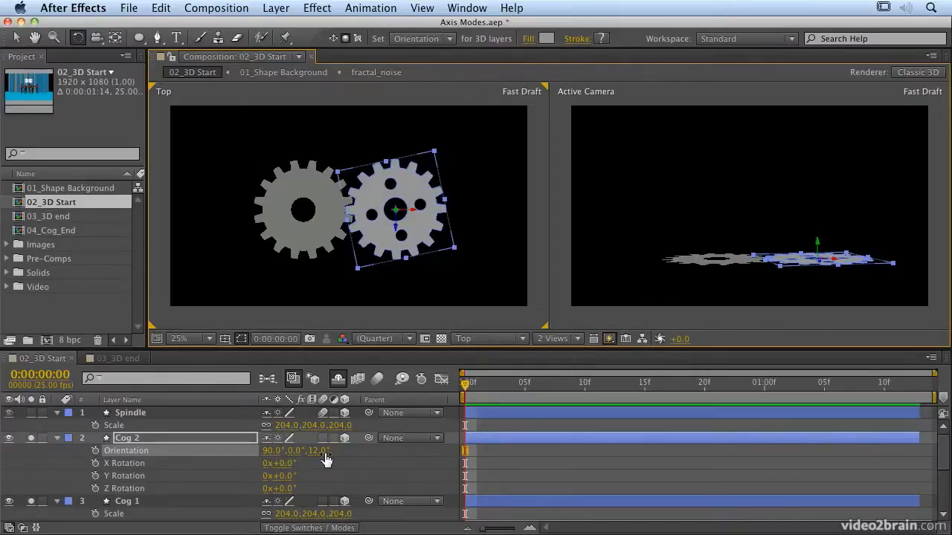
# - Set a Y Rotation keyframe for Cog 2 at the first frame and move the current time to 0:00:01:11
pyautogui.click(95, 476)
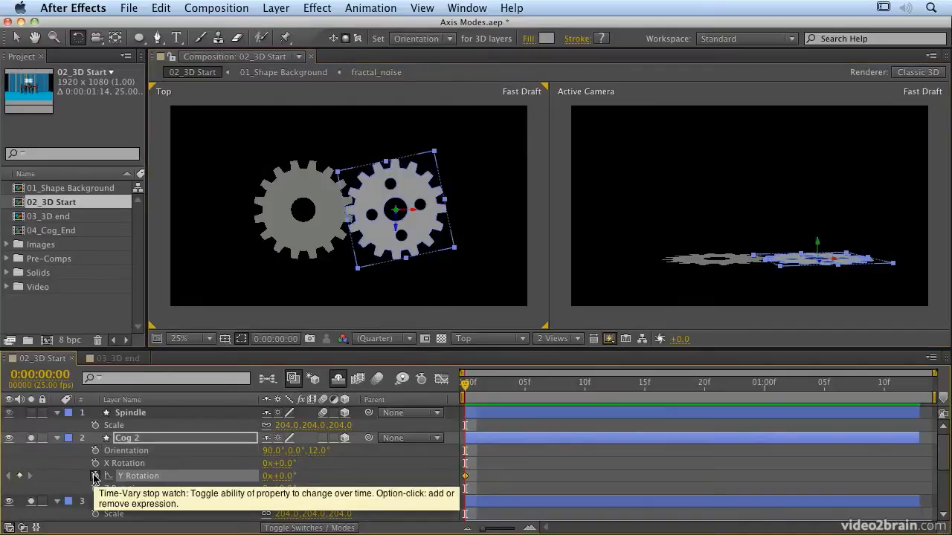
pyautogui.moveTo(467, 382); pyautogui.dragTo(919, 383)
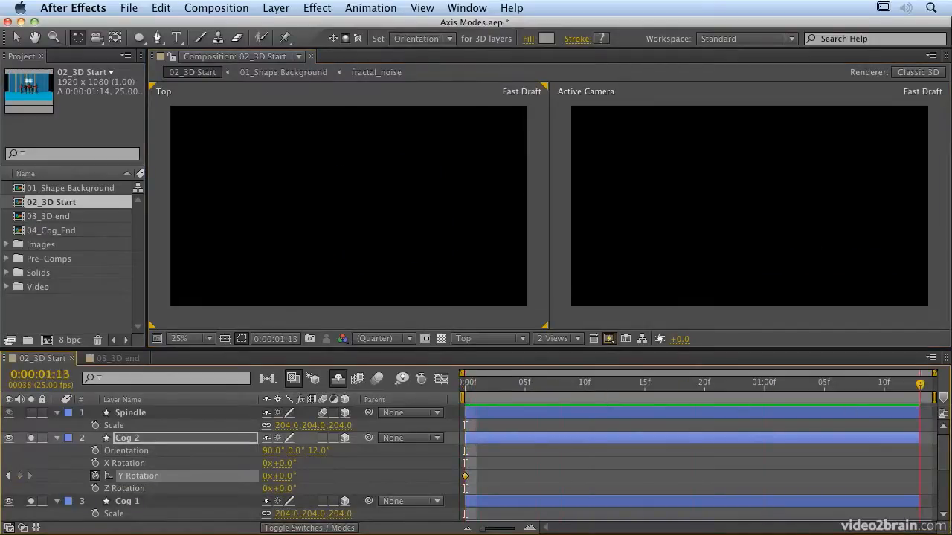
pyautogui.press('pageup')
pyautogui.press('pageup')
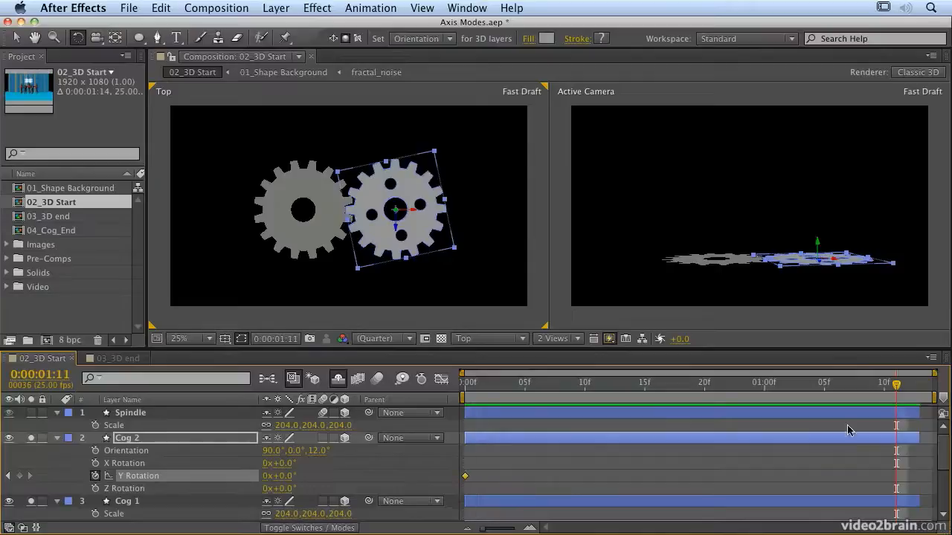
# - Try to spin Cog 2 by raising its Y Rotation at 0:00:01:11, first to 48°, undoing each attempt
pyautogui.moveTo(281, 482); pyautogui.dragTo(320, 476)
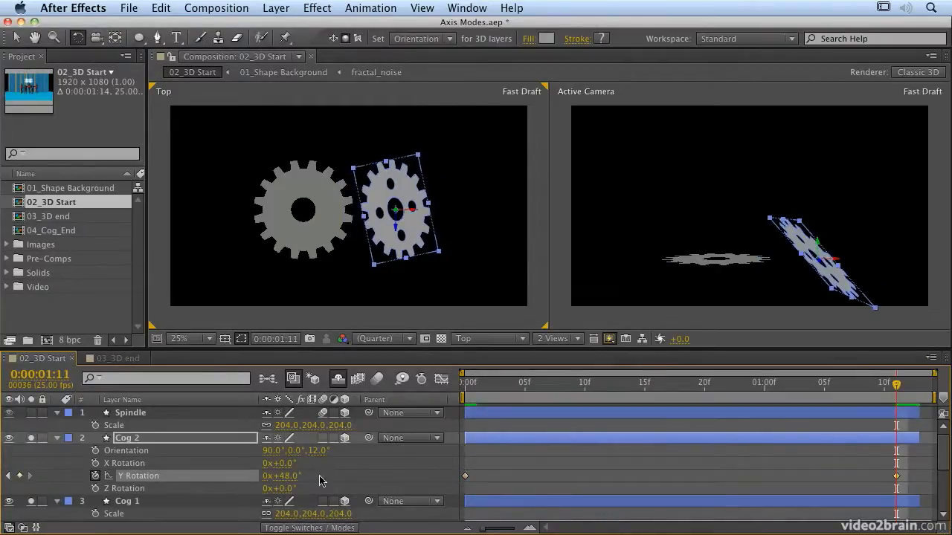
pyautogui.press('super+z')
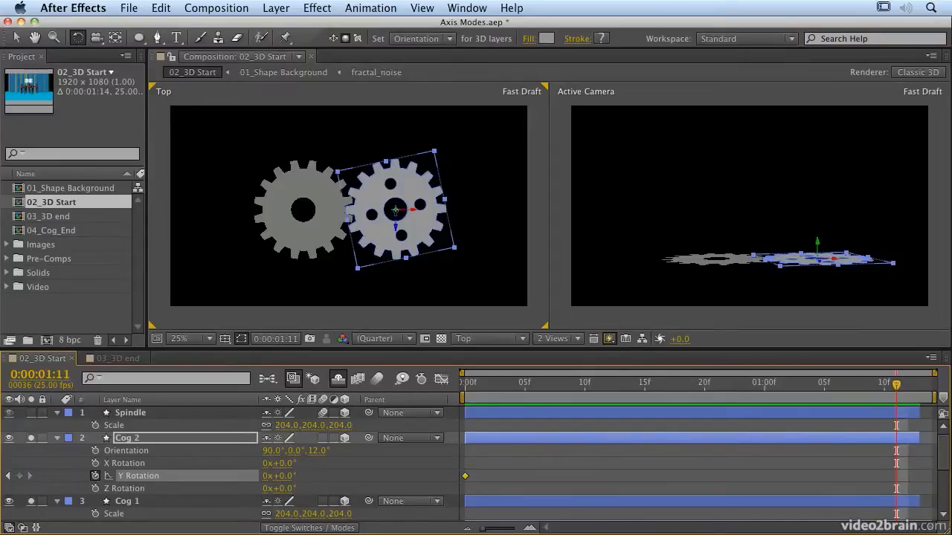
pyautogui.moveTo(287, 477); pyautogui.dragTo(378, 478)
pyautogui.hotkey('ctrl', 'z')
# - Switch to Local Axis Mode, try rotating Cog 2 around its local Z axis in the Top view, and undo that rotation
pyautogui.click(334, 39)
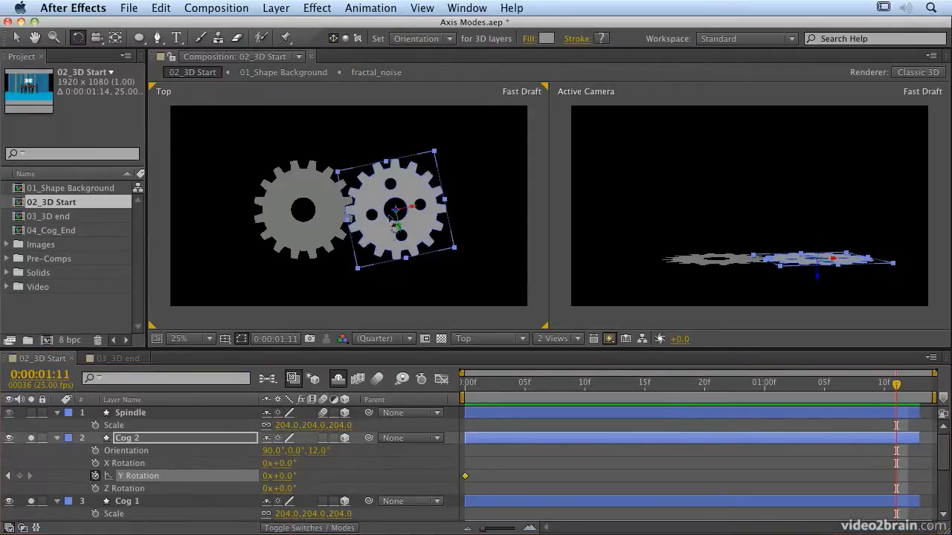
pyautogui.moveTo(396, 211); pyautogui.dragTo(403, 199)
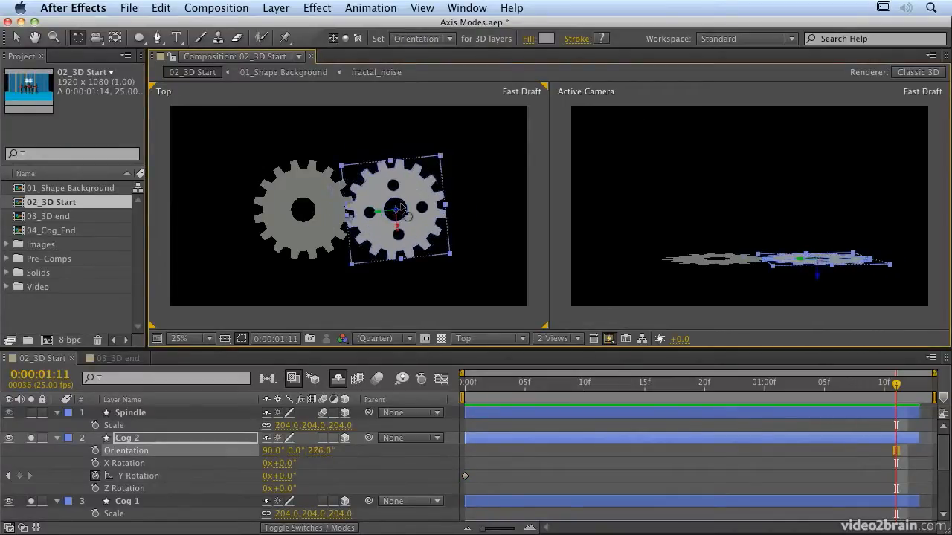
pyautogui.press('super+z')
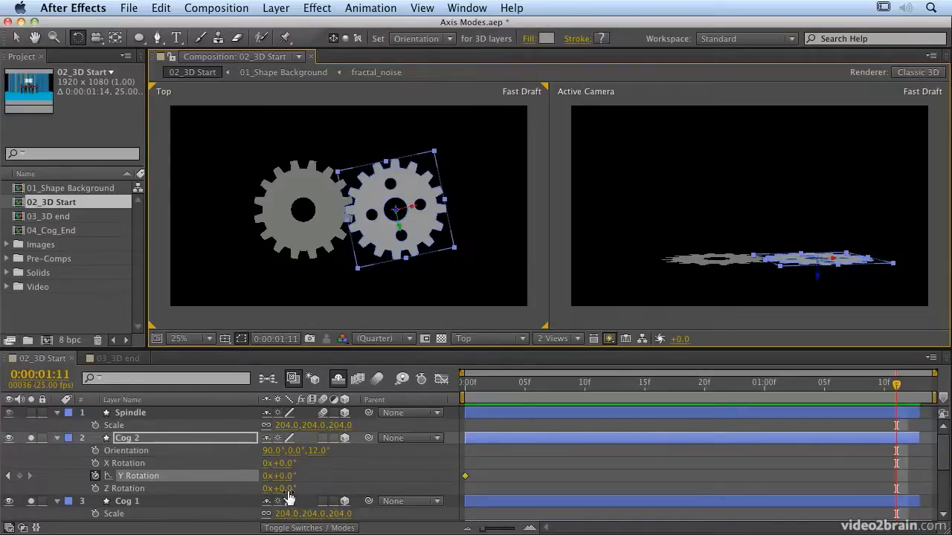
# - Keyframe Cog 2's Z Rotation at 1x+38° at 0:00:01:11 and reset it to 0° at the first frame
pyautogui.moveTo(285, 489); pyautogui.dragTo(582, 493)
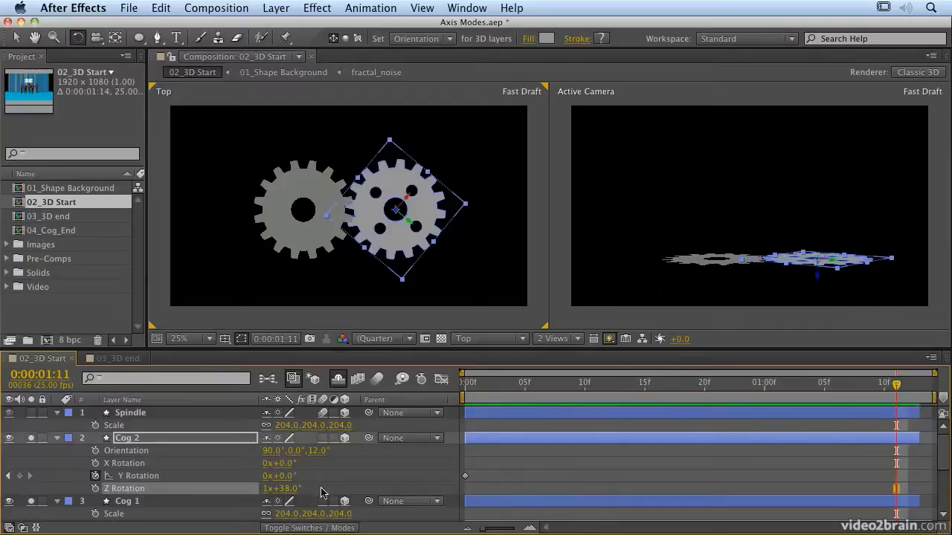
pyautogui.click(95, 489)
pyautogui.press('Home')
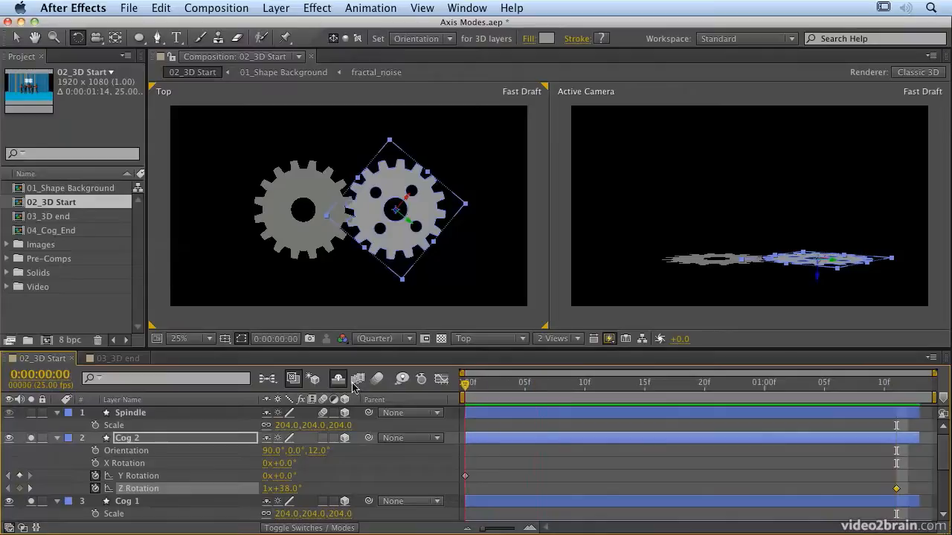
pyautogui.rightClick(155, 493)
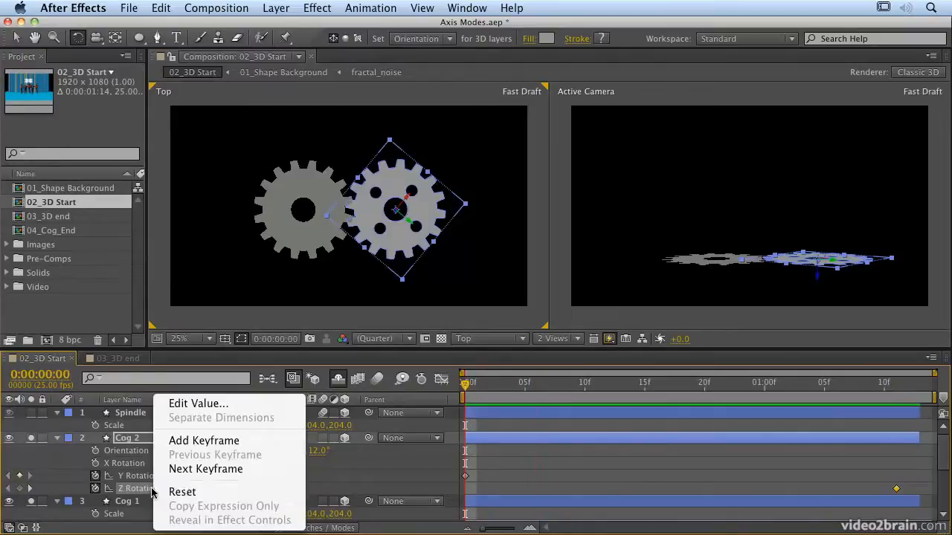
pyautogui.click(191, 493)
# - Preview Cog 2's Z Rotation animation in the Top and Active Camera views, then stop playback
pyautogui.press('KP_0')
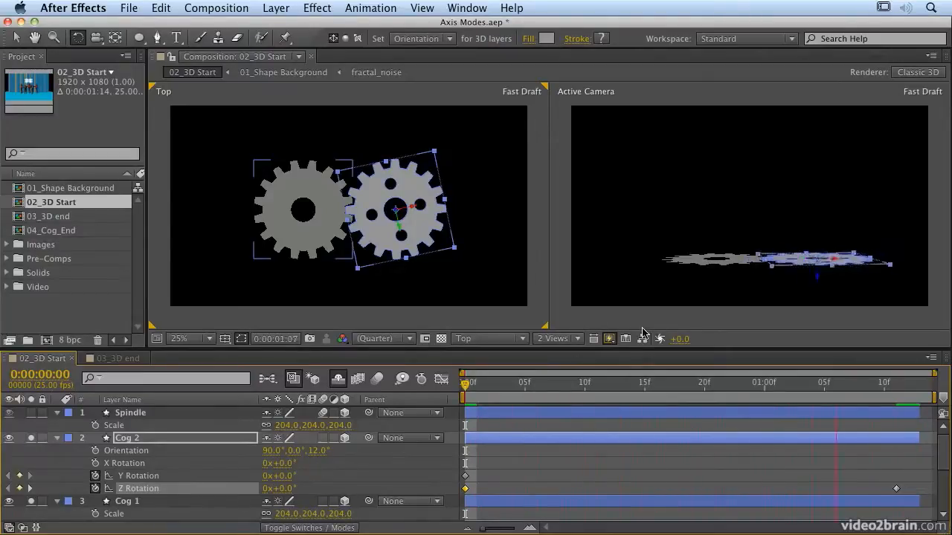
pyautogui.press('space')
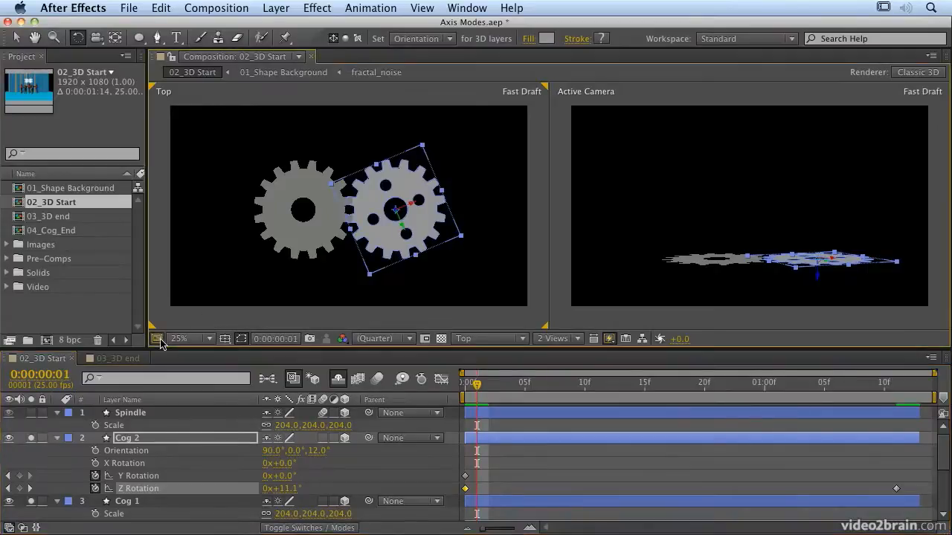
pyautogui.press('space')
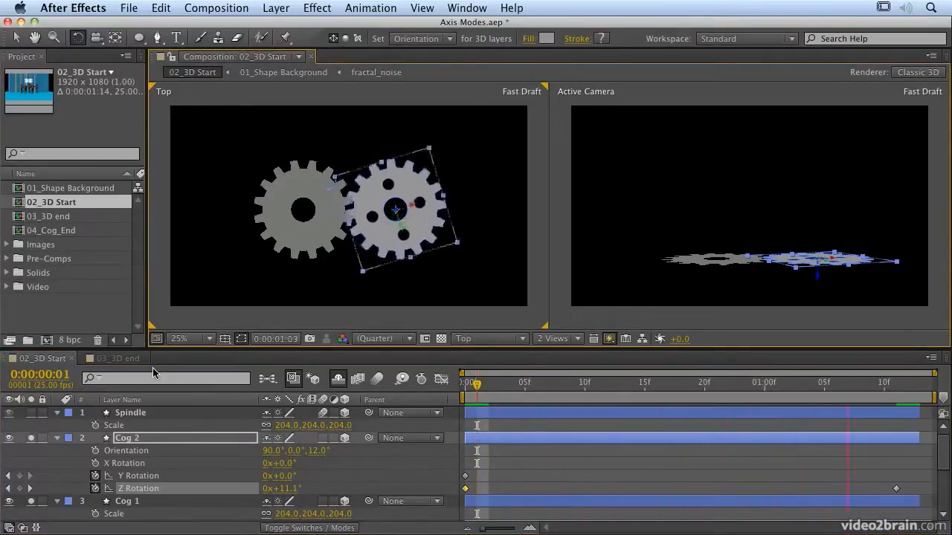
pyautogui.press('space')
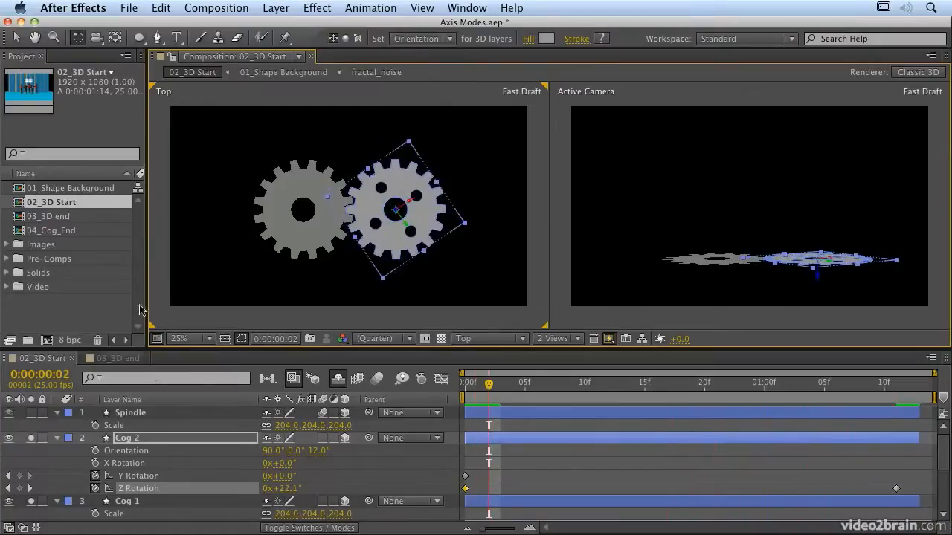